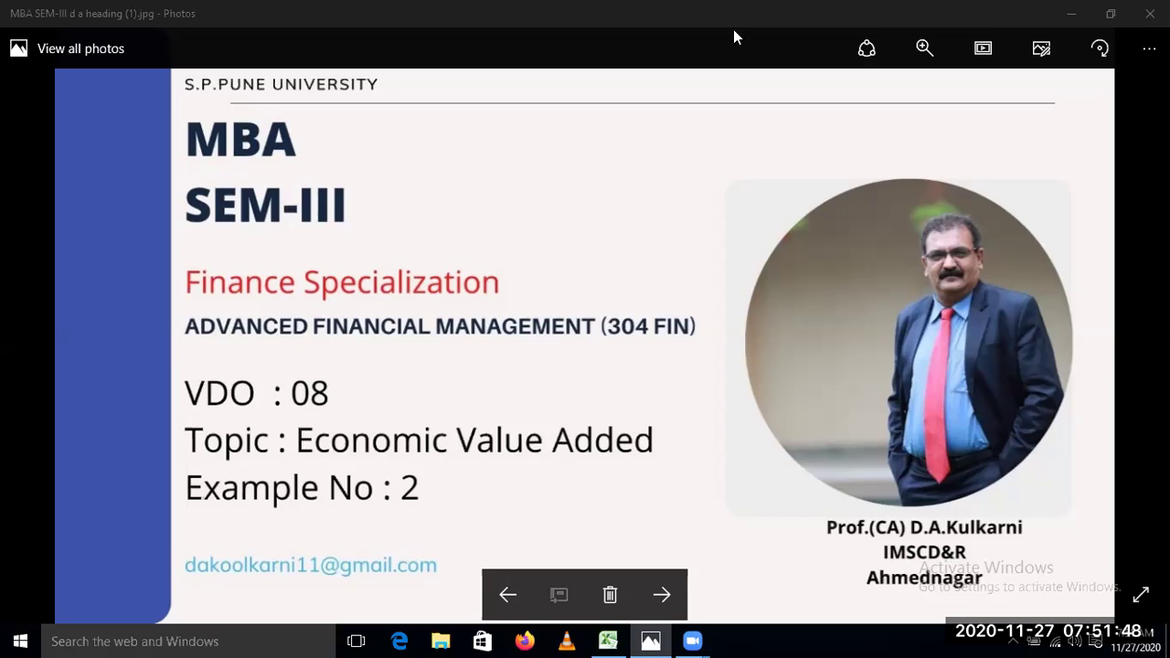
Switch to the EVA Example 2 workbook window in Excel
click(610, 640)
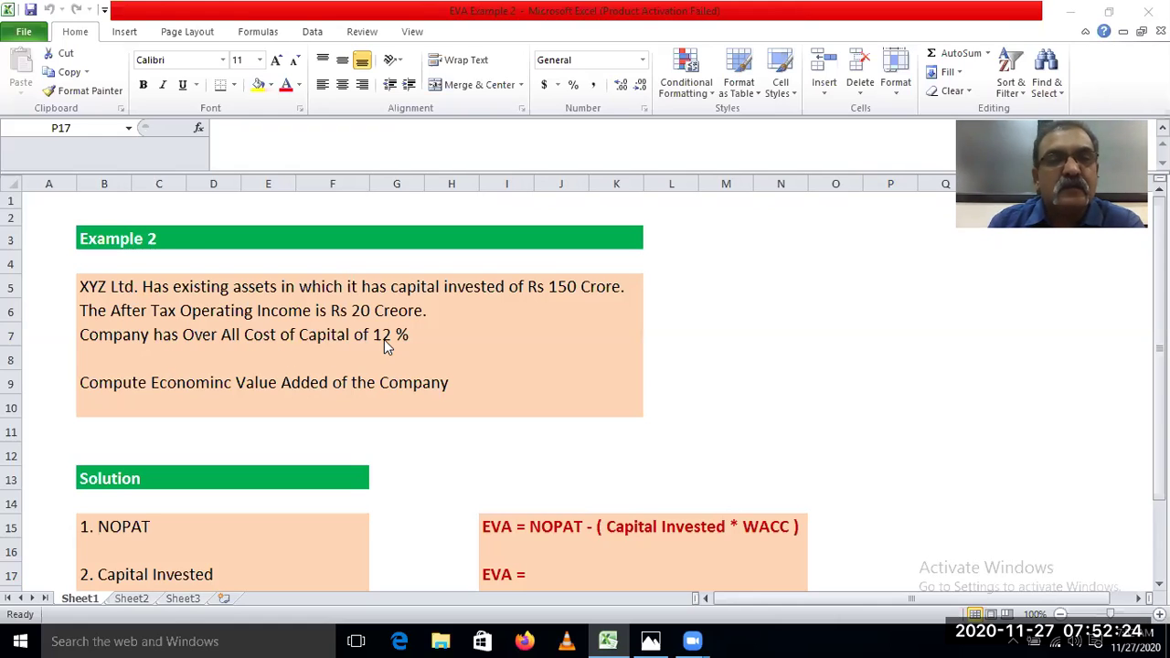
Correct the misspelling 'Creore' to 'Crore' in cell B6's income sentence
click(95, 310)
click(94, 310)
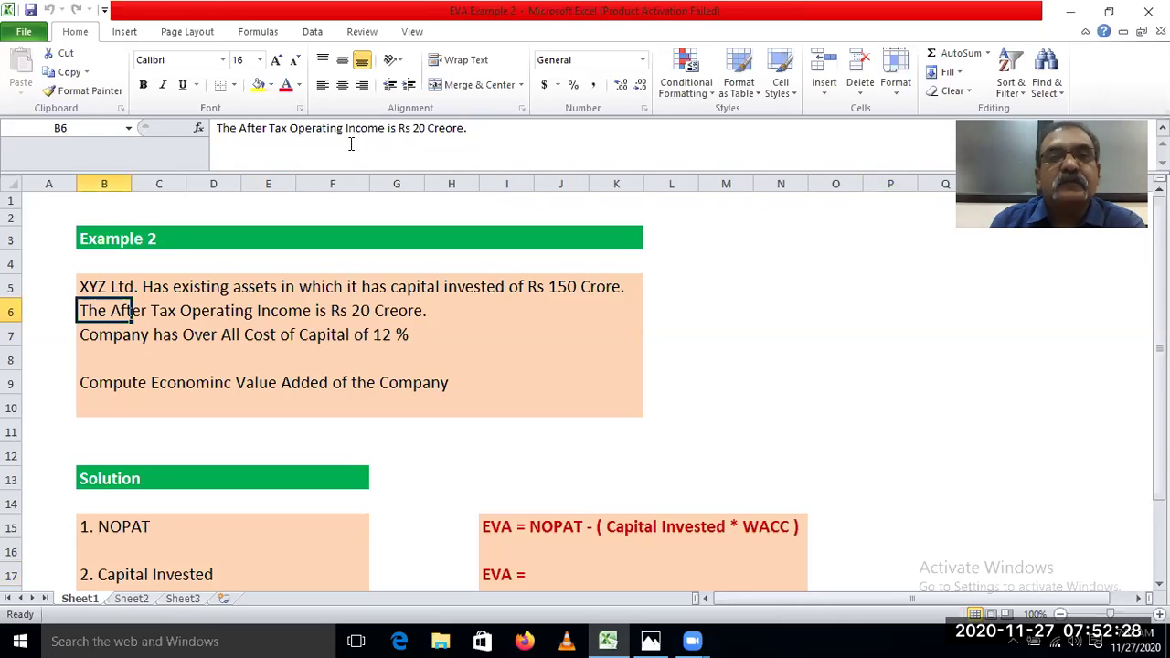
click(441, 135)
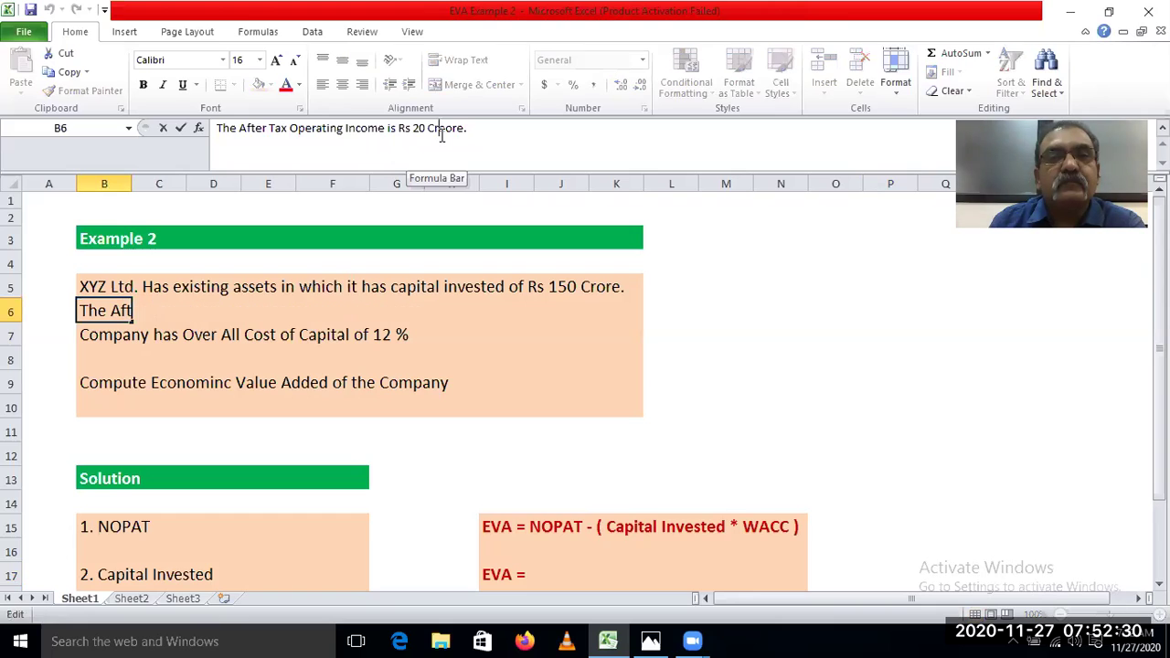
key(Delete)
key(Return)
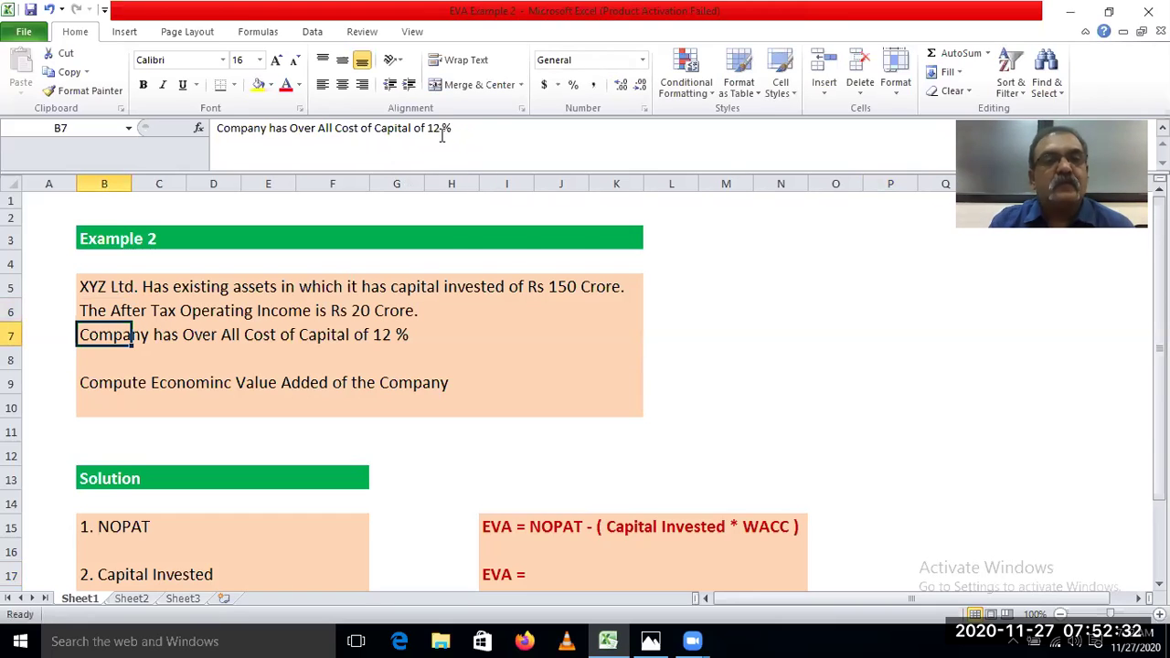
click(879, 264)
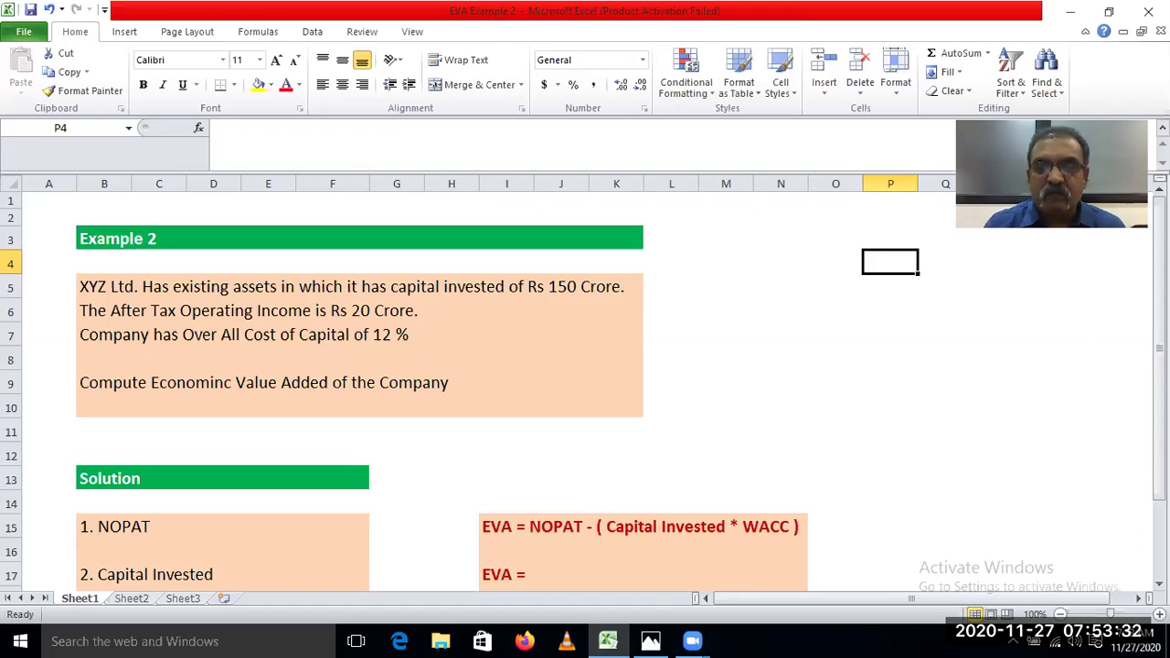
click(1158, 583)
Scroll down to bring rows 5–21 into view and select the NOPAT value cell F15
click(1158, 583)
click(1158, 583)
click(1158, 583)
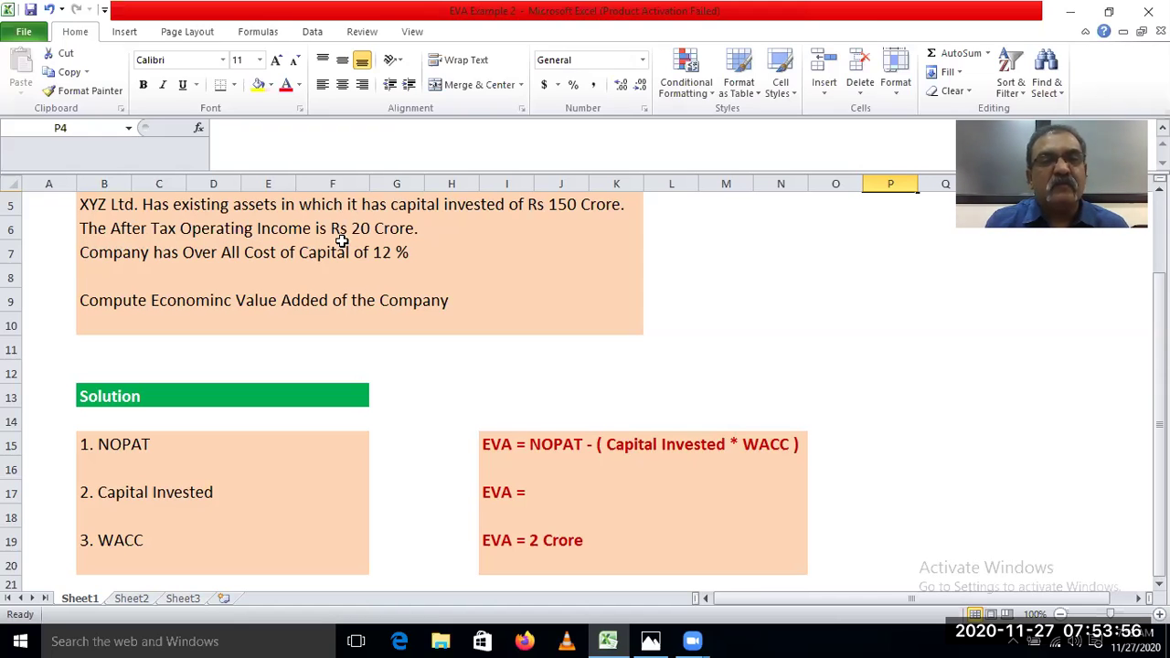
click(348, 448)
Enter 20 Cr for NOPAT in F15 and 150 Cr for Capital Invested in F17
text(20 Cr)
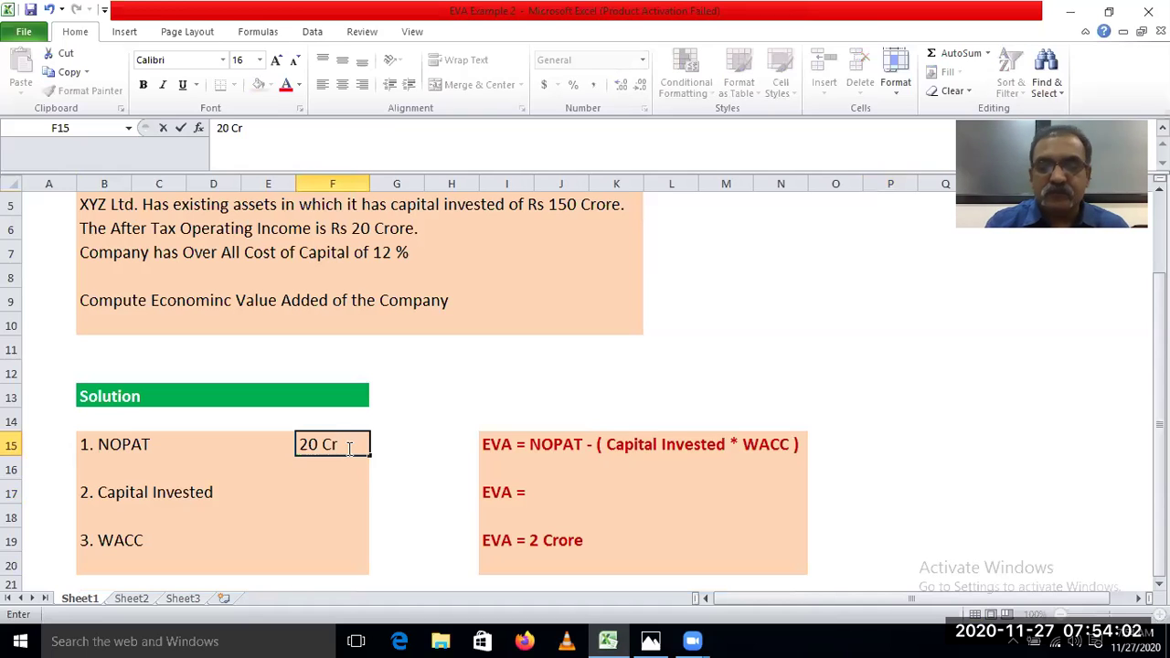
key(Return)
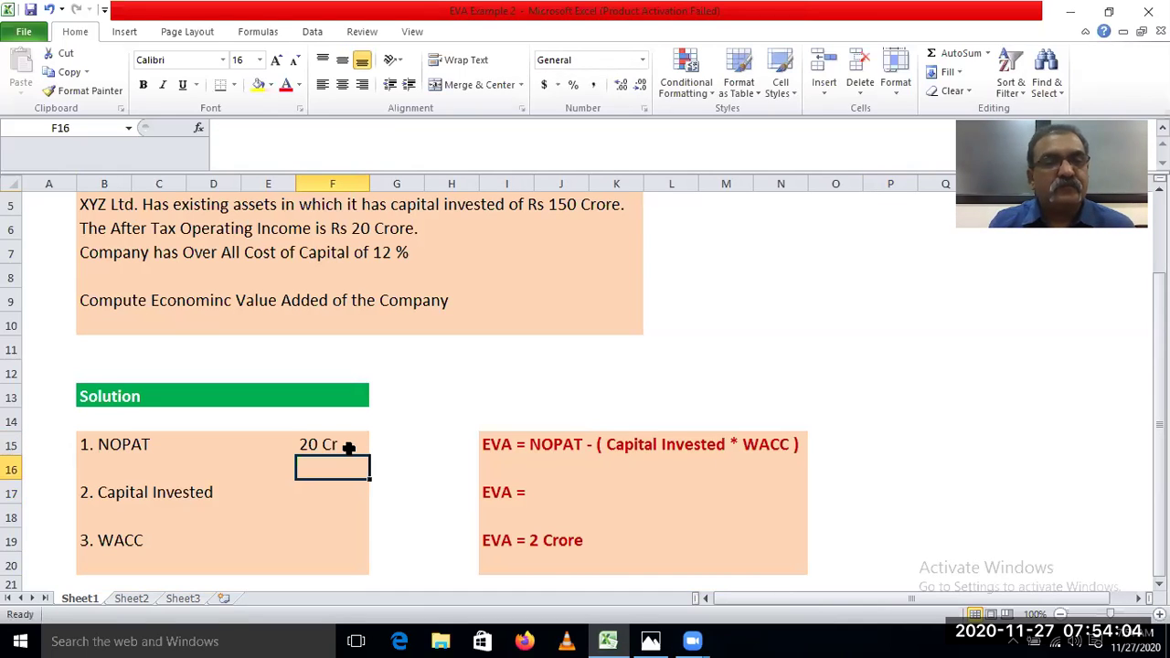
click(319, 493)
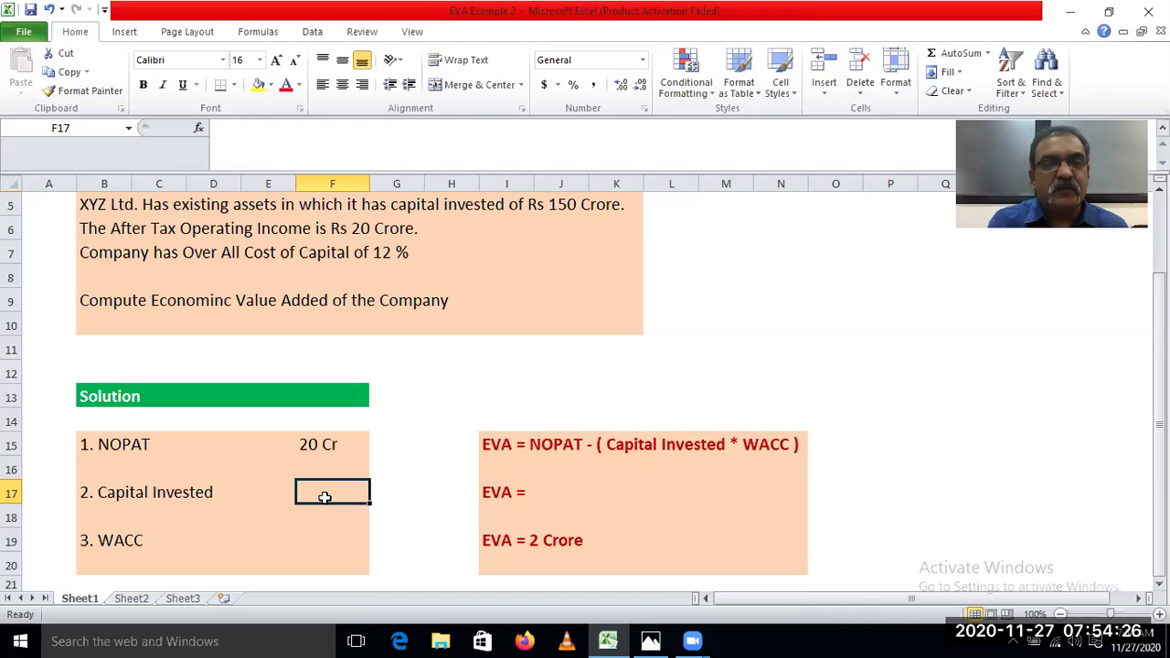
text(150)
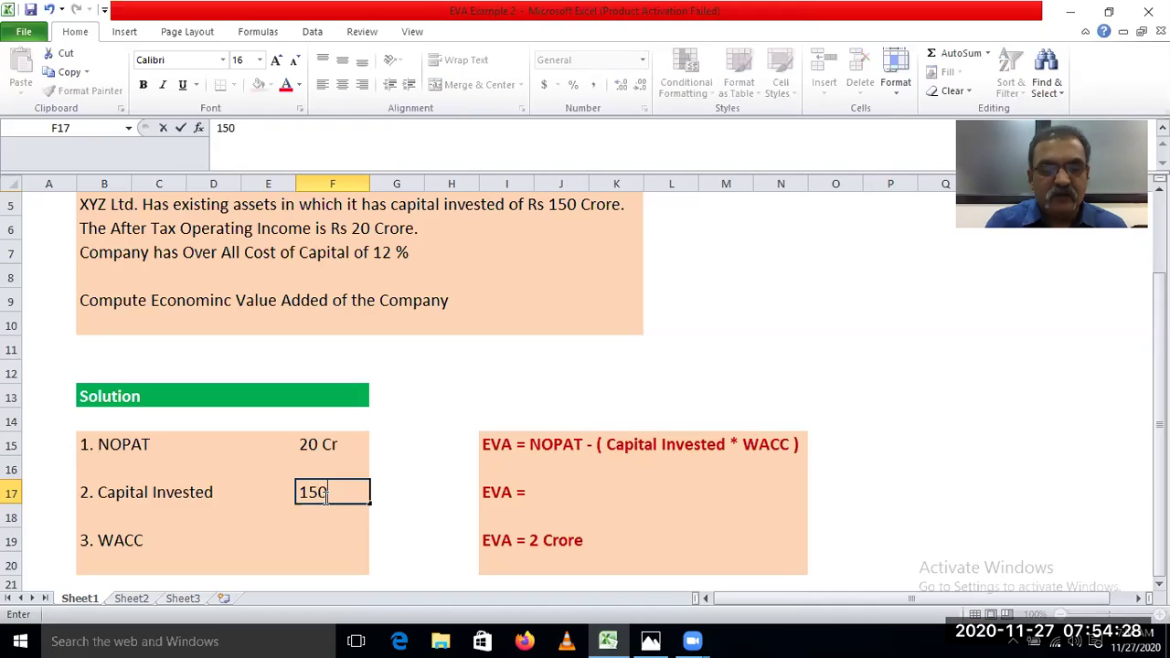
text( Cr)
key(Return)
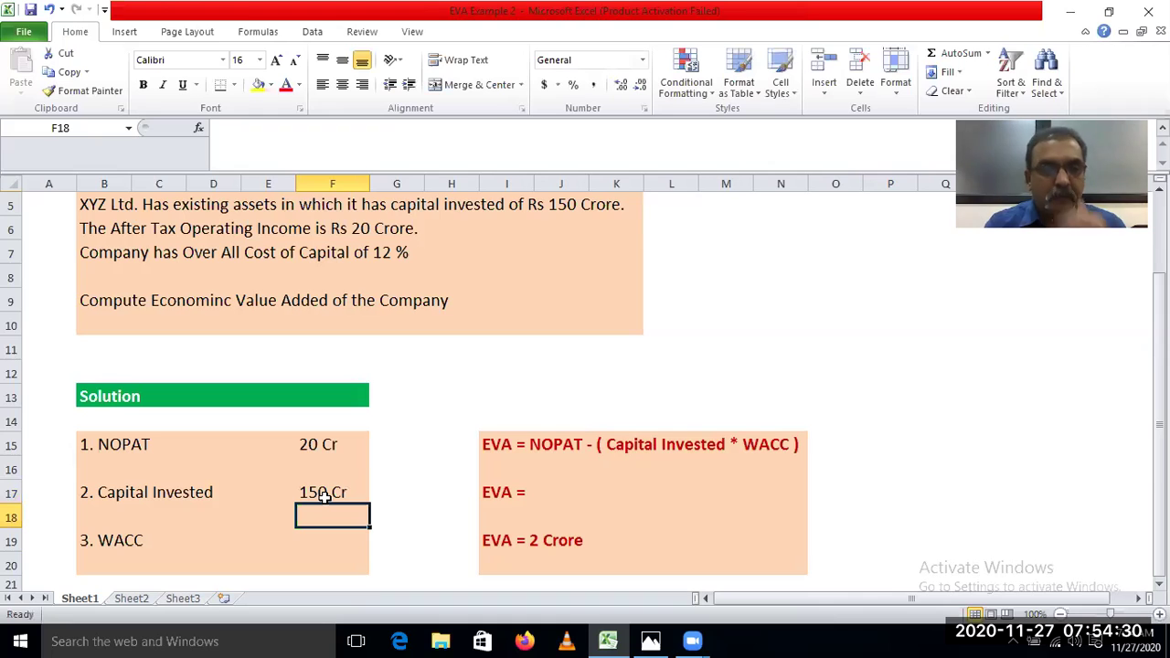
click(316, 538)
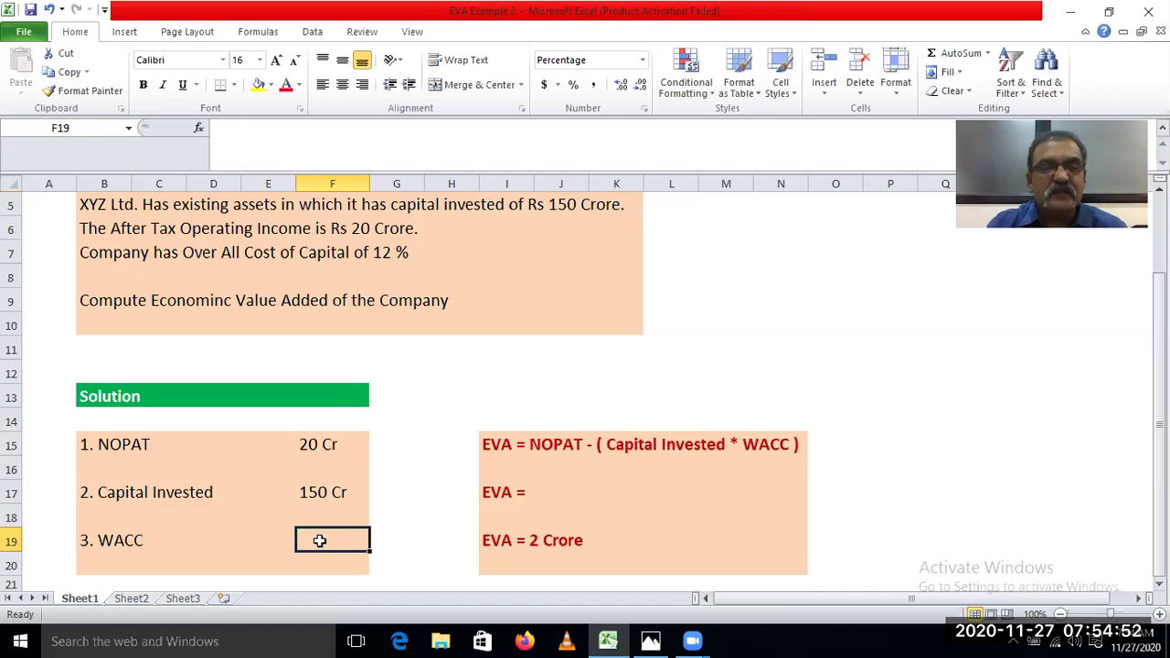
Enter 12% as WACC in F19 and left-align it to match NOPAT and Capital
text(12)
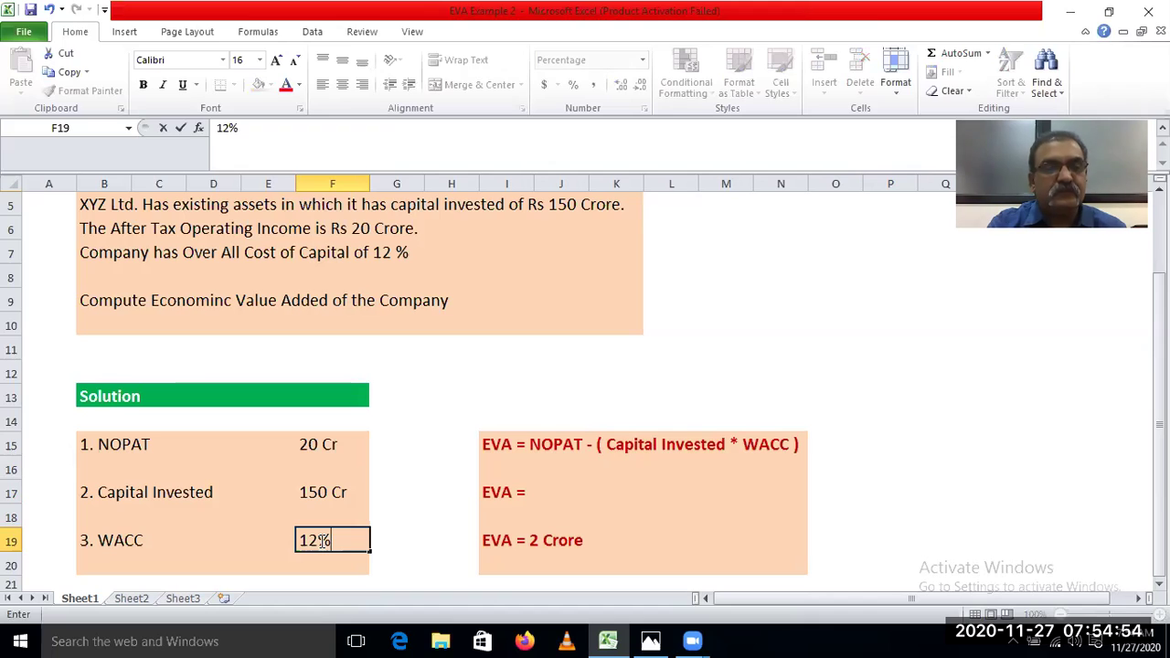
key(Return)
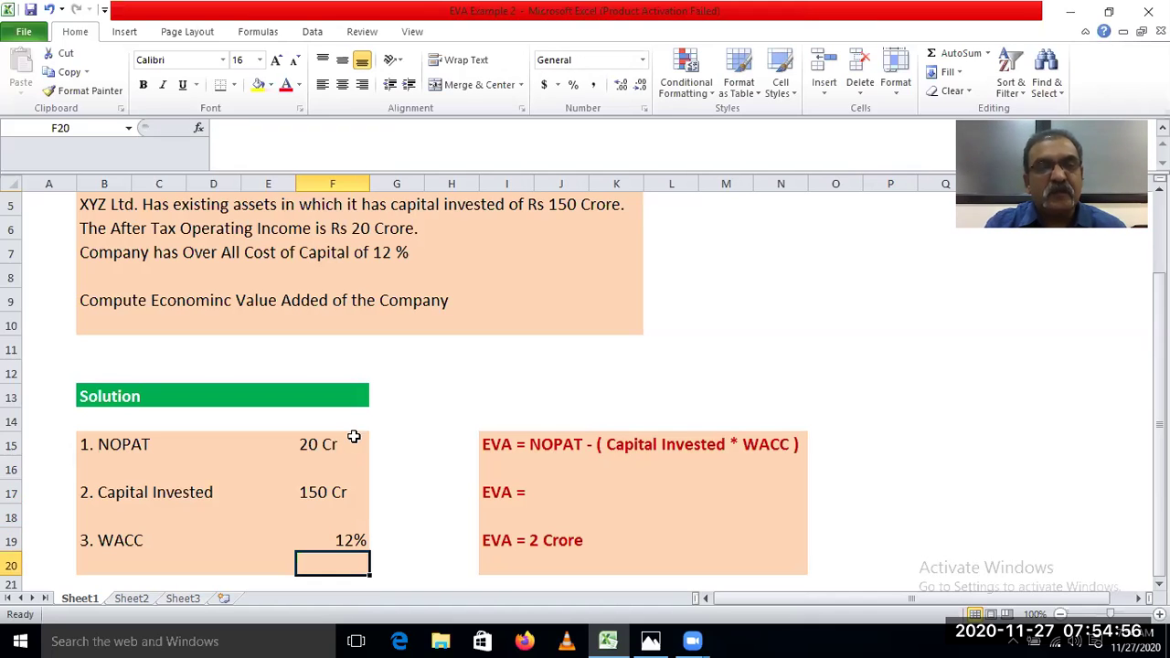
click(337, 539)
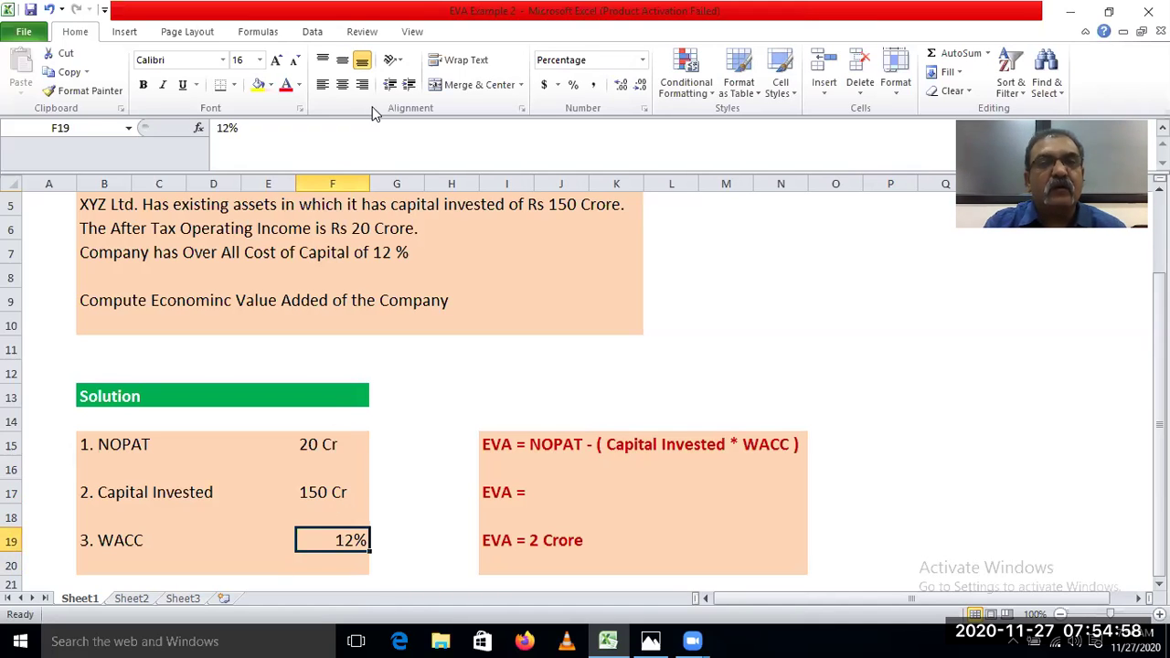
click(323, 84)
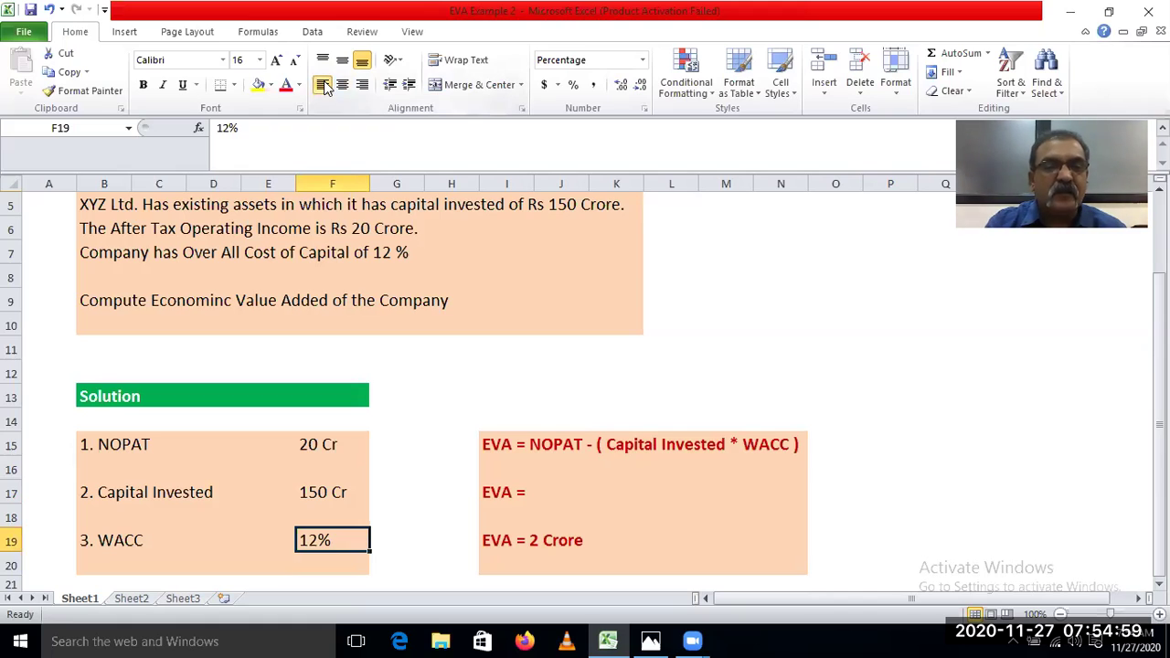
click(843, 373)
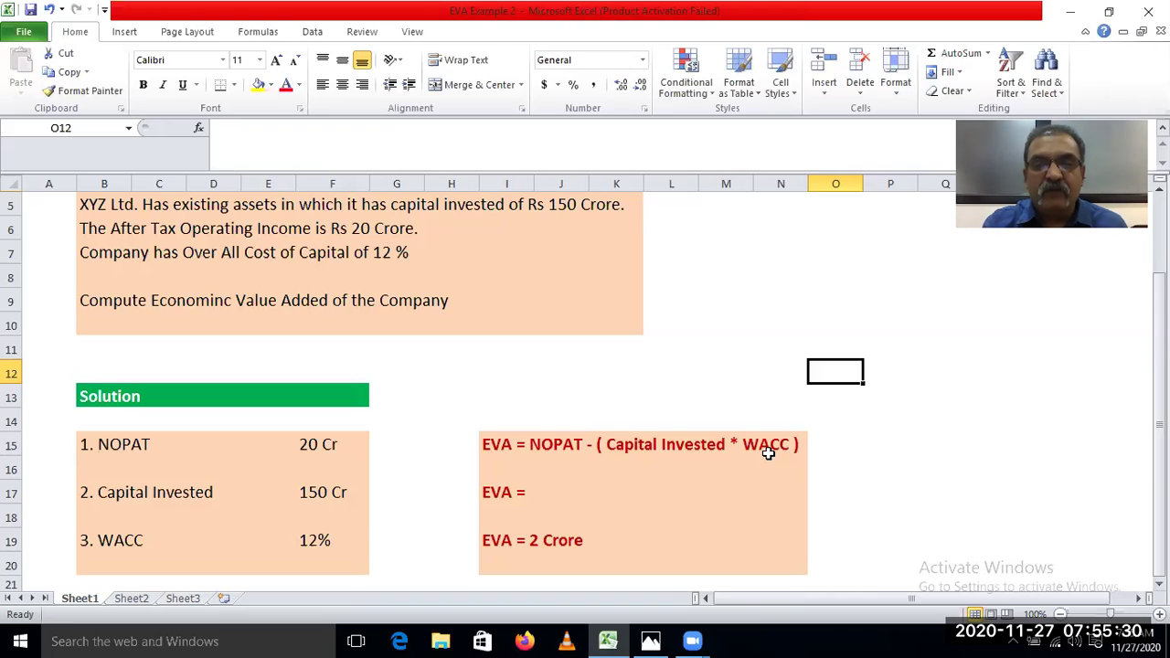
click(548, 540)
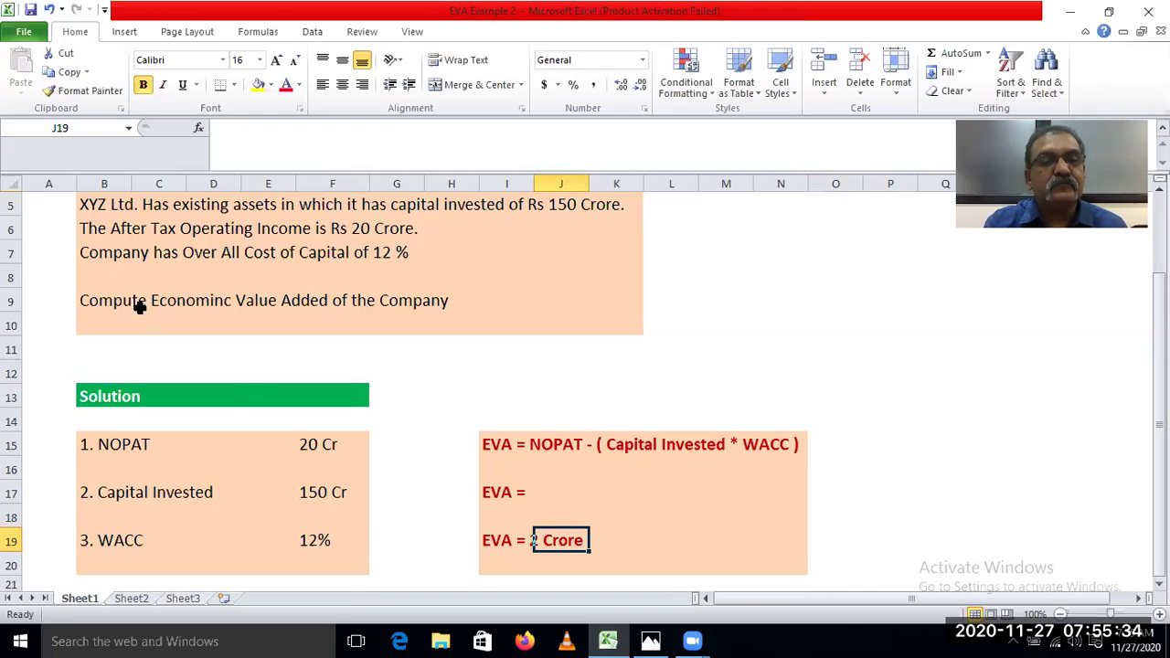
Delete the premature '2 Crore' answer from cell I19, leaving just 'EVA ='
click(501, 540)
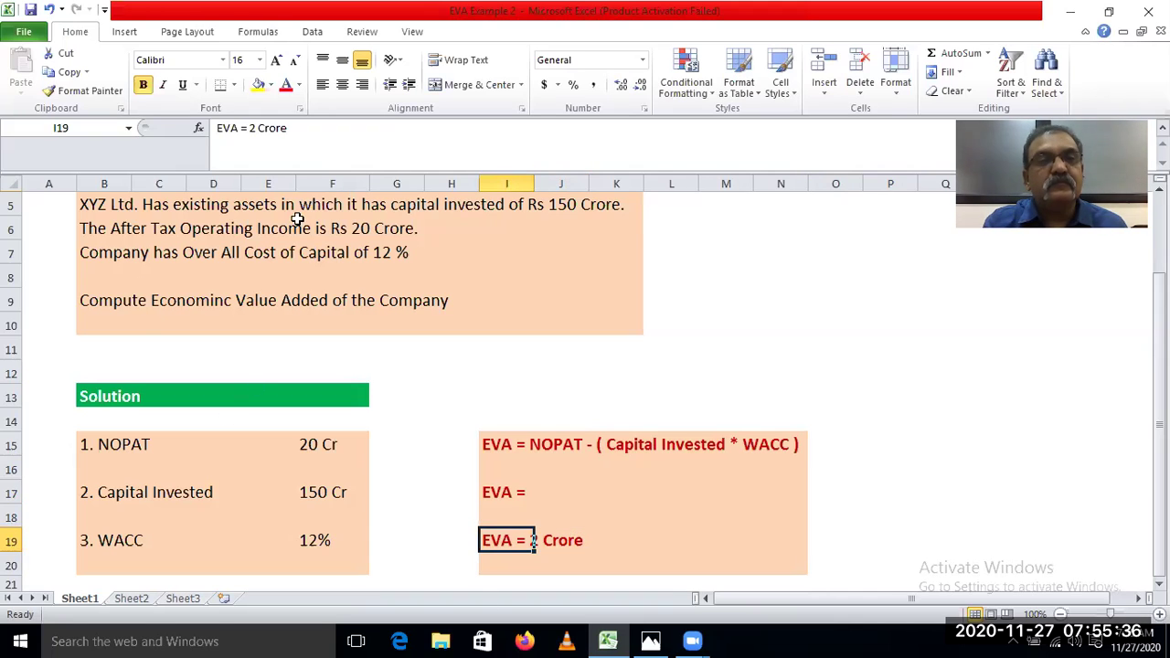
click(252, 130)
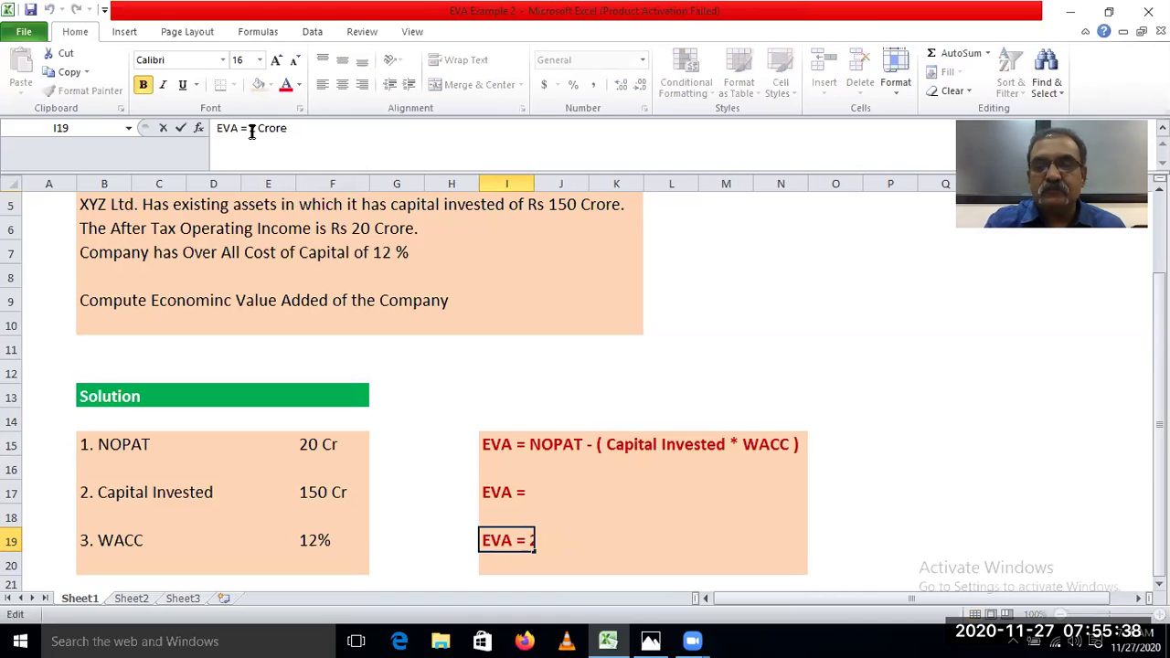
key(Delete)
key(Delete)
key(Delete)
key(Delete)
key(Delete)
key(Delete)
key(Delete)
key(Return)
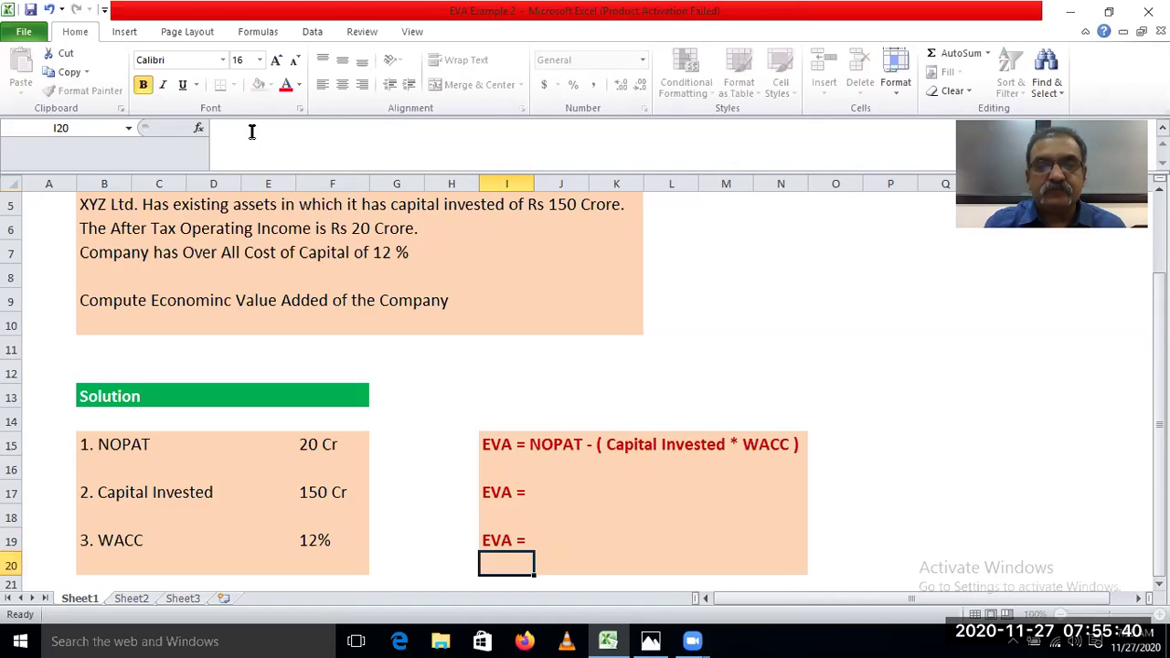
click(569, 490)
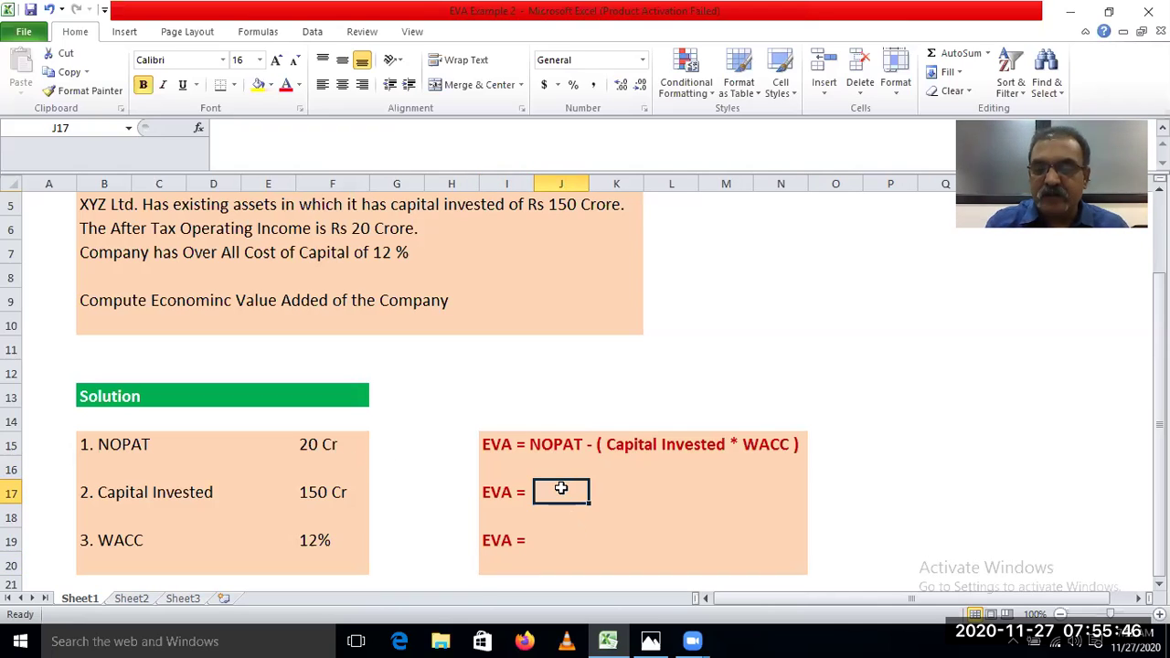
Write the substituted expression 20 - (150 * 12%) into cell J17
text(20)
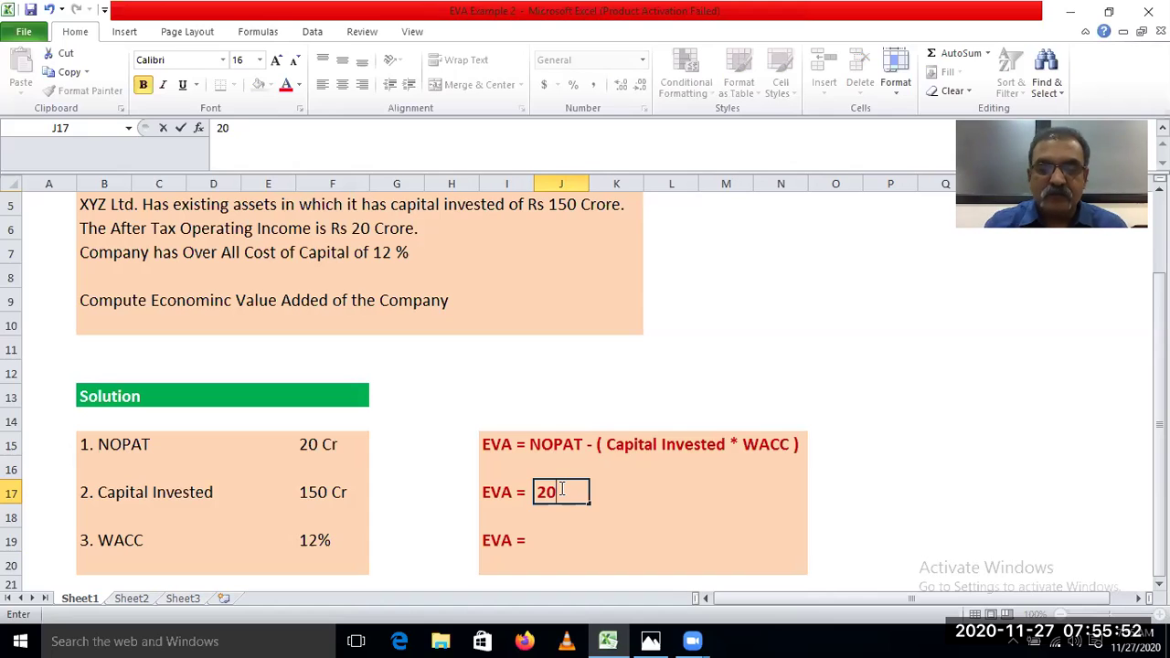
text(-)
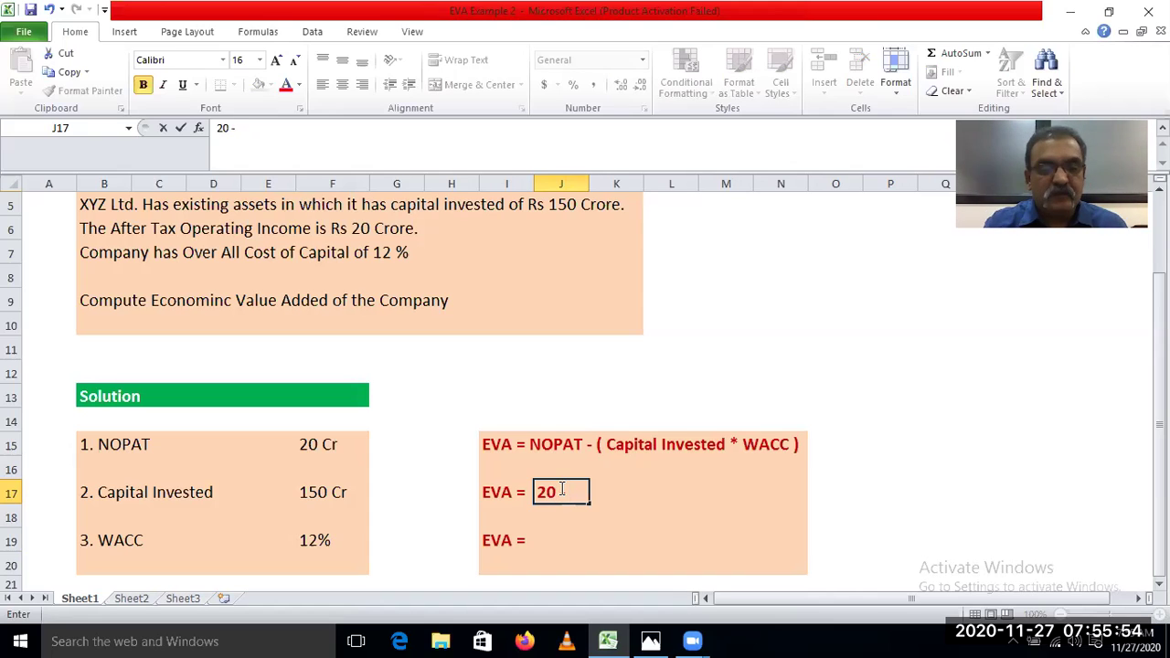
text( ()
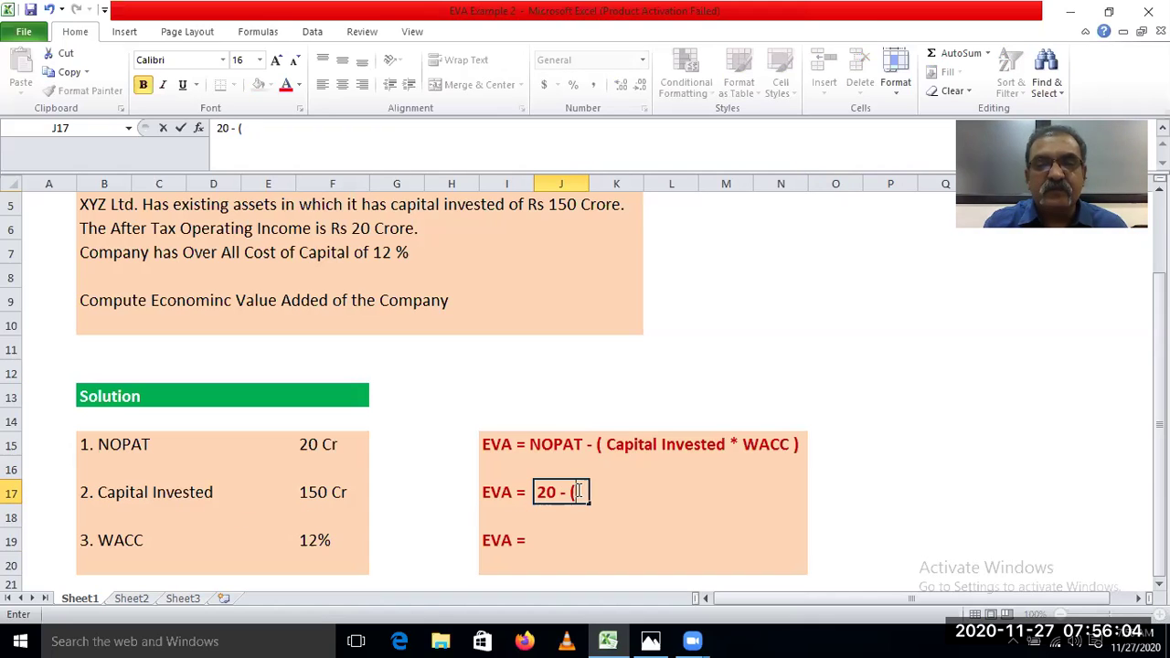
text(150)
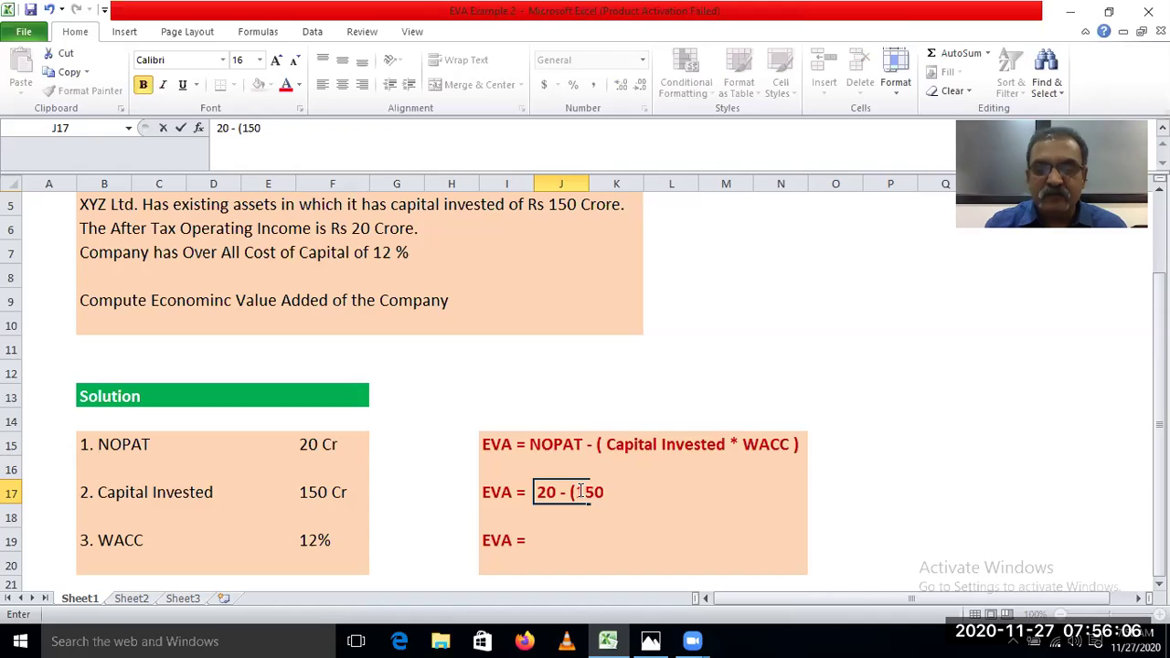
text( *)
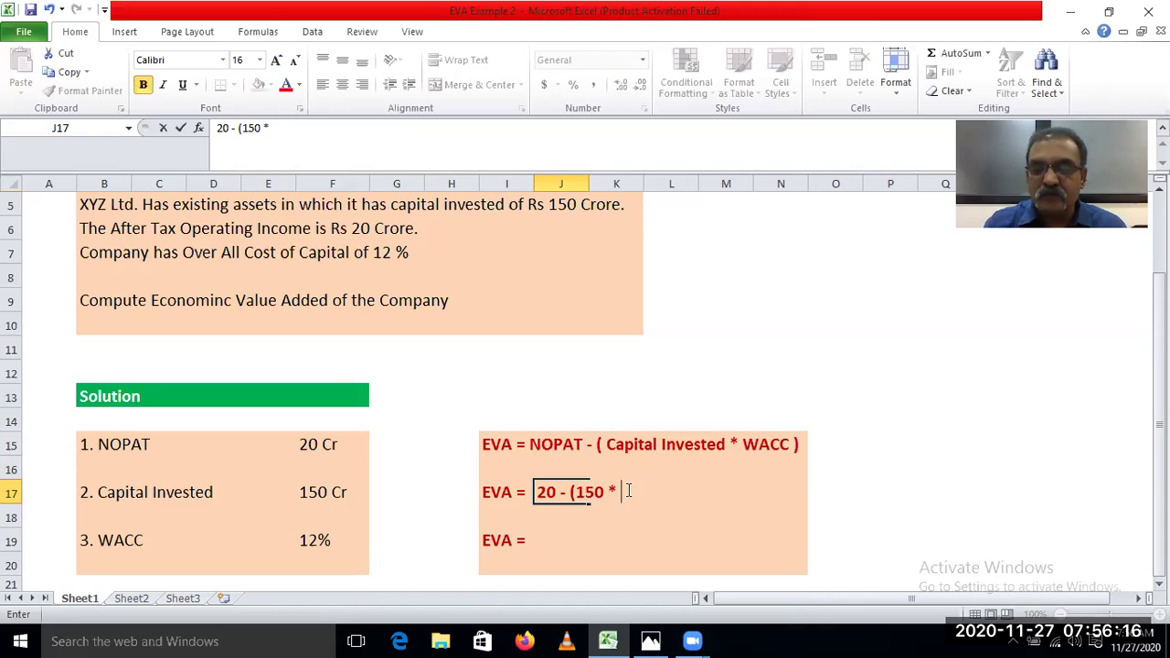
text(12%)
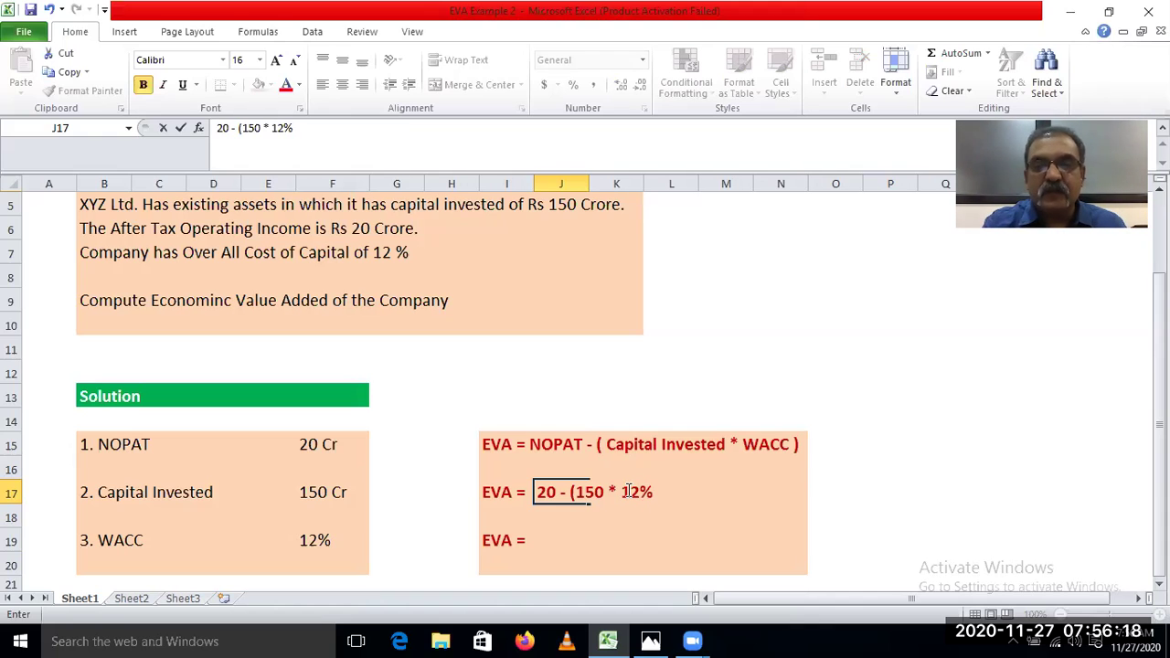
text())
key(Return)
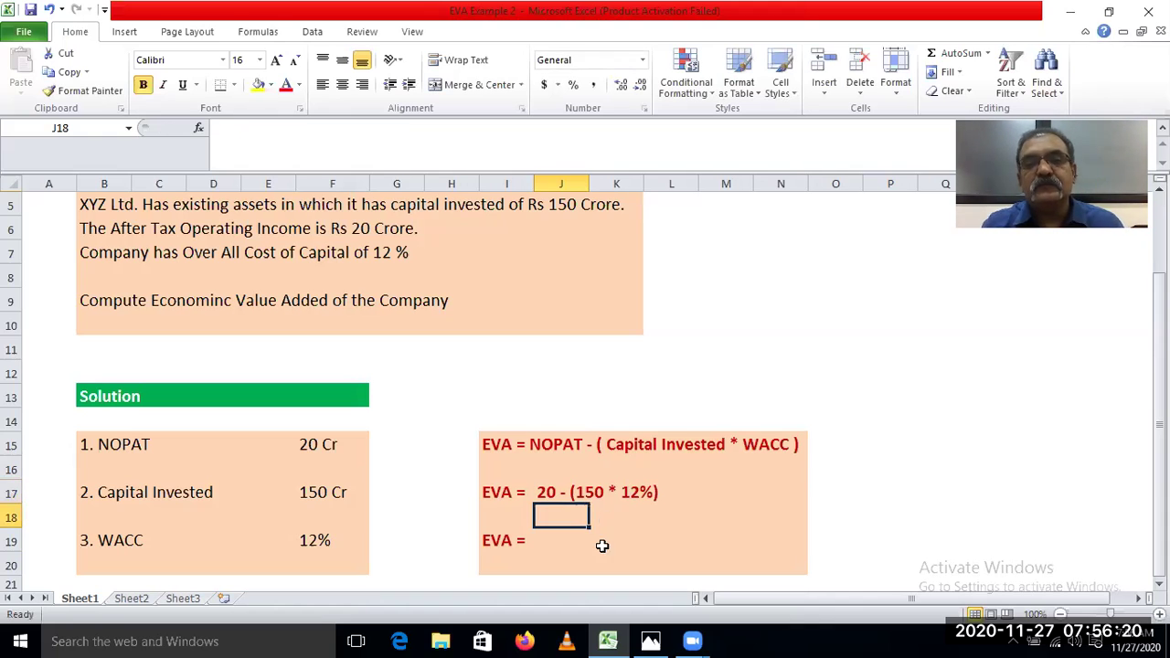
click(569, 540)
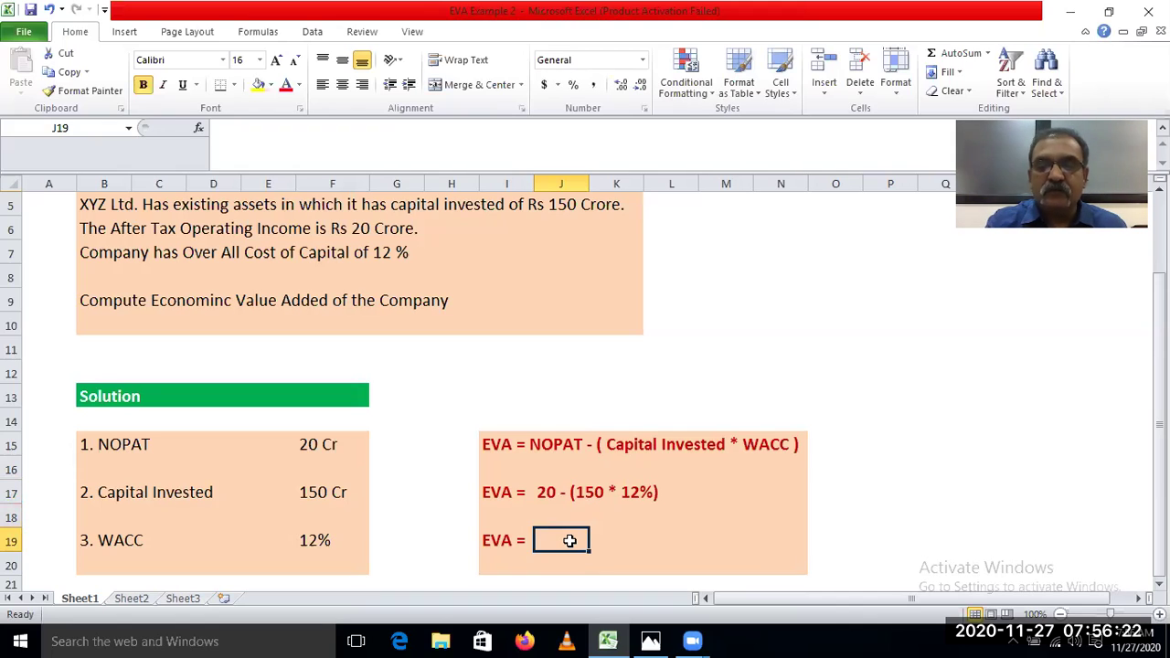
Enter the formula =20-(150*12%) in J19 and the unit label 'Cr' in K19
text(=)
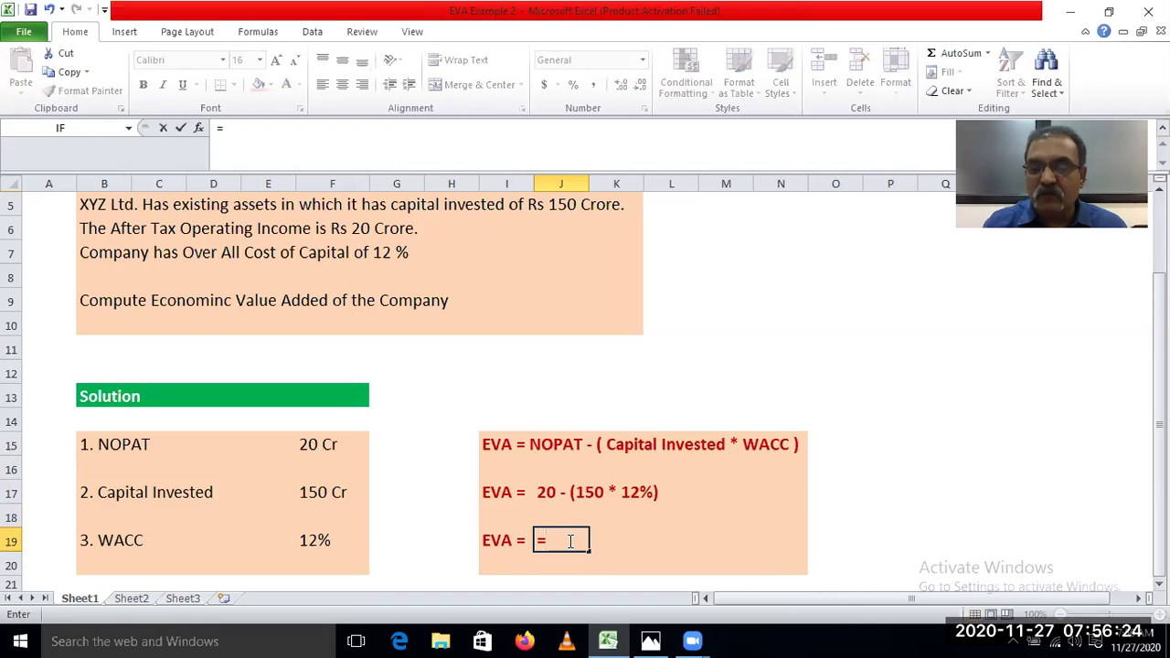
text(20)
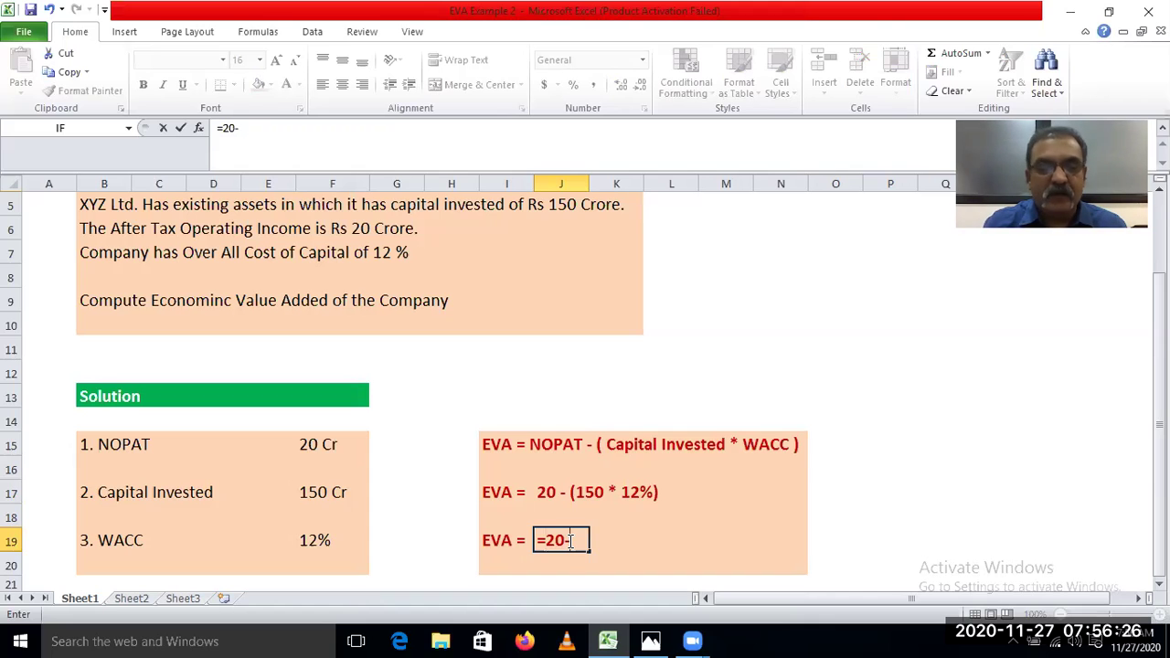
text(-(15)
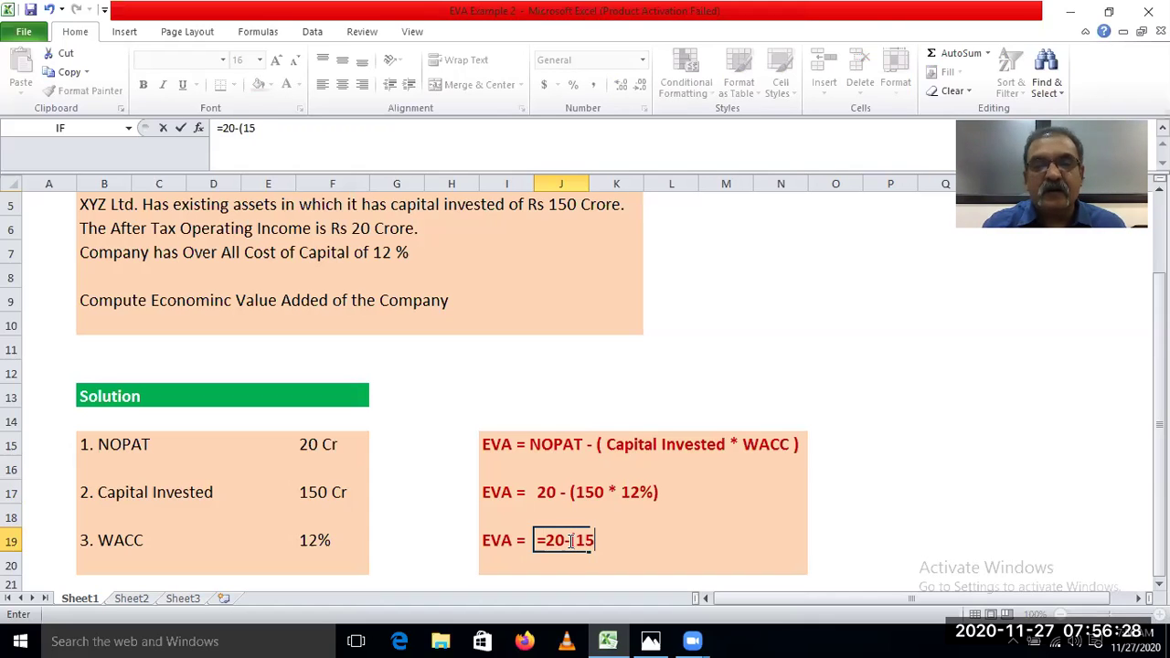
text(0*12%)
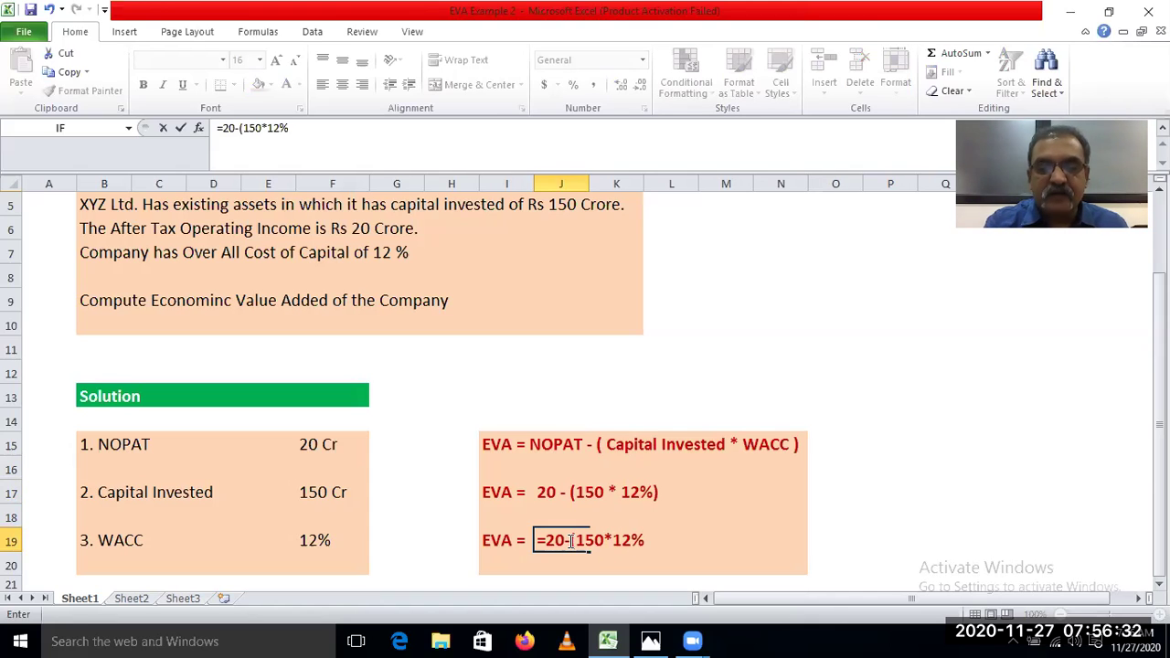
text())
key(Return)
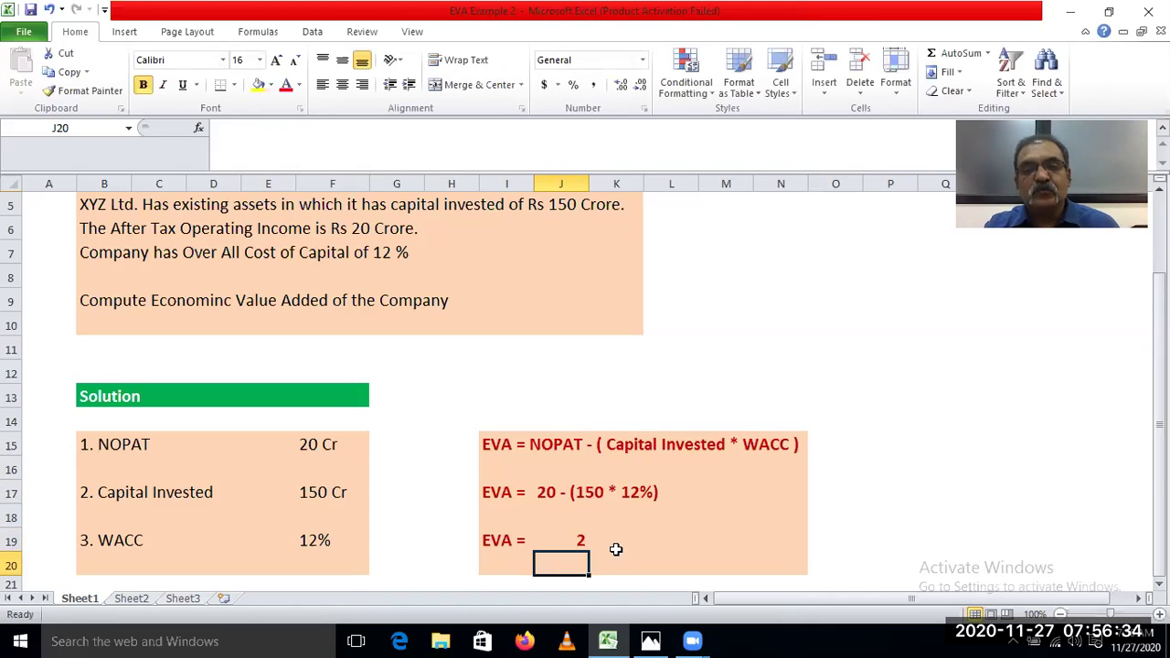
click(613, 542)
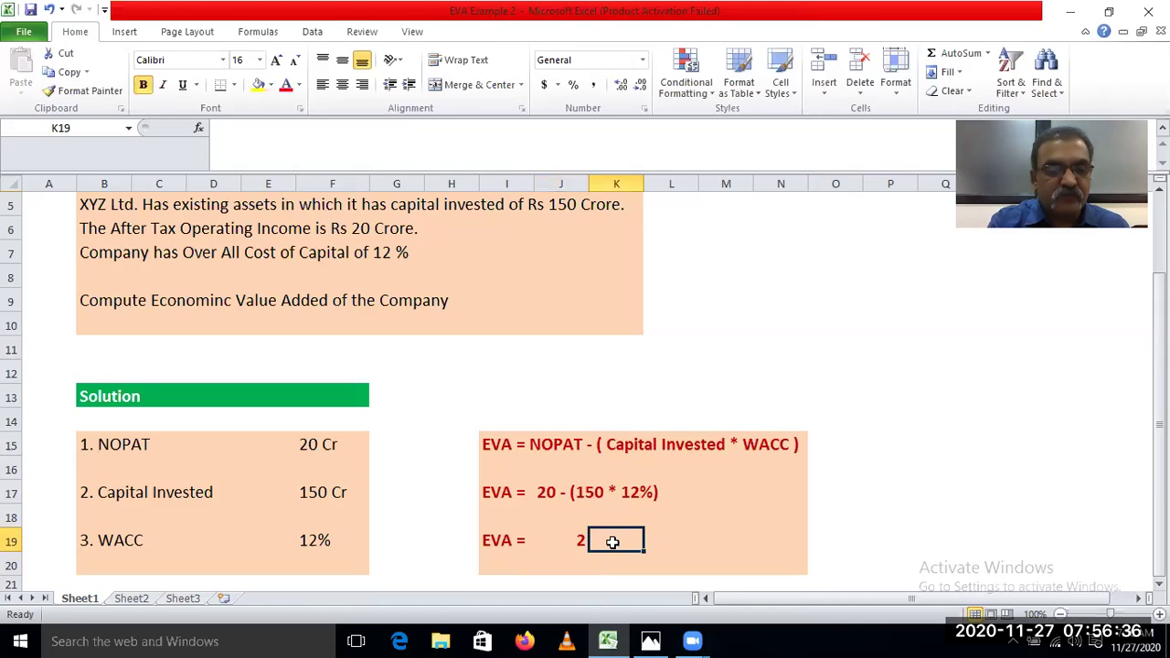
text(Cr)
key(Return)
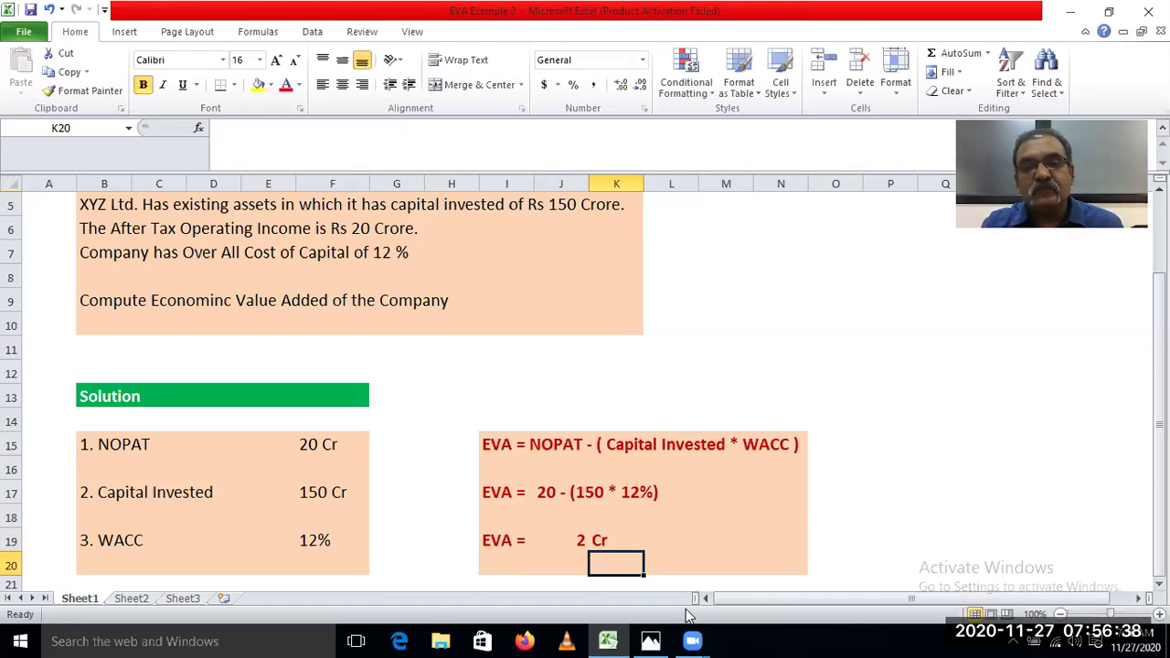
click(884, 546)
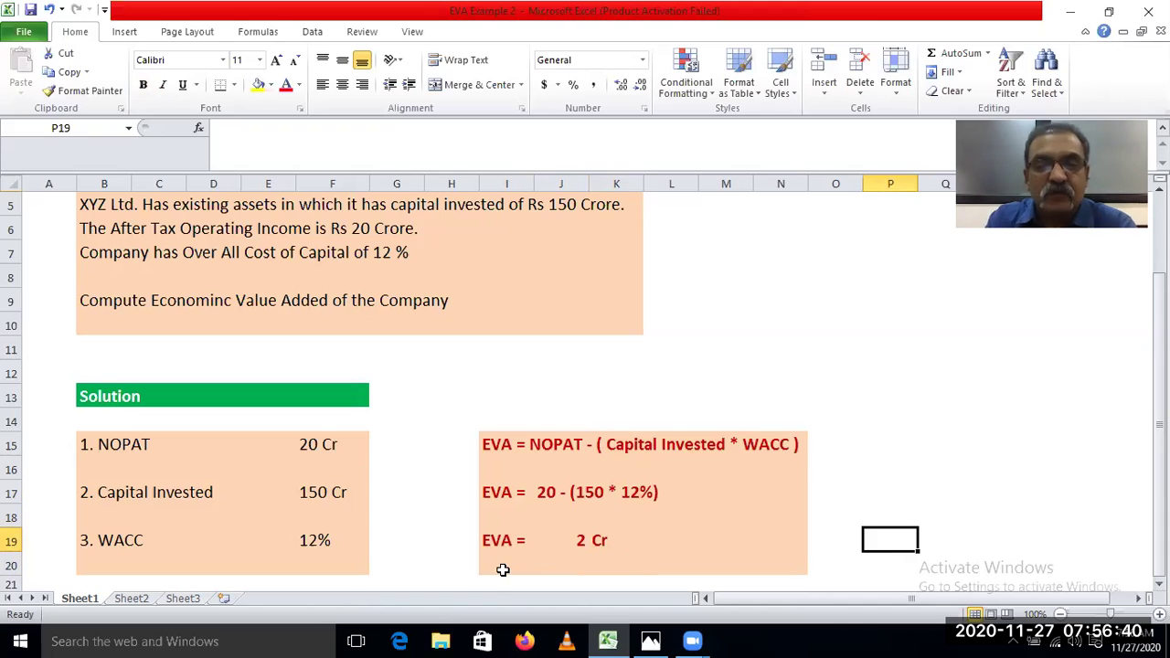